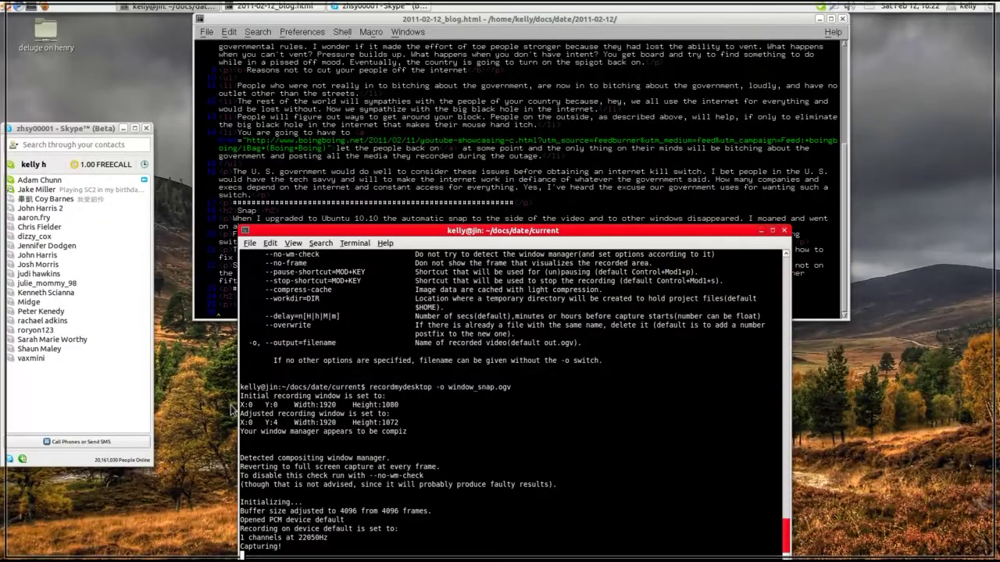
Raise the Skype contacts window and drag it until it hangs past the left screen edge
{"action": "left_click", "coordinate": [4, 195]}
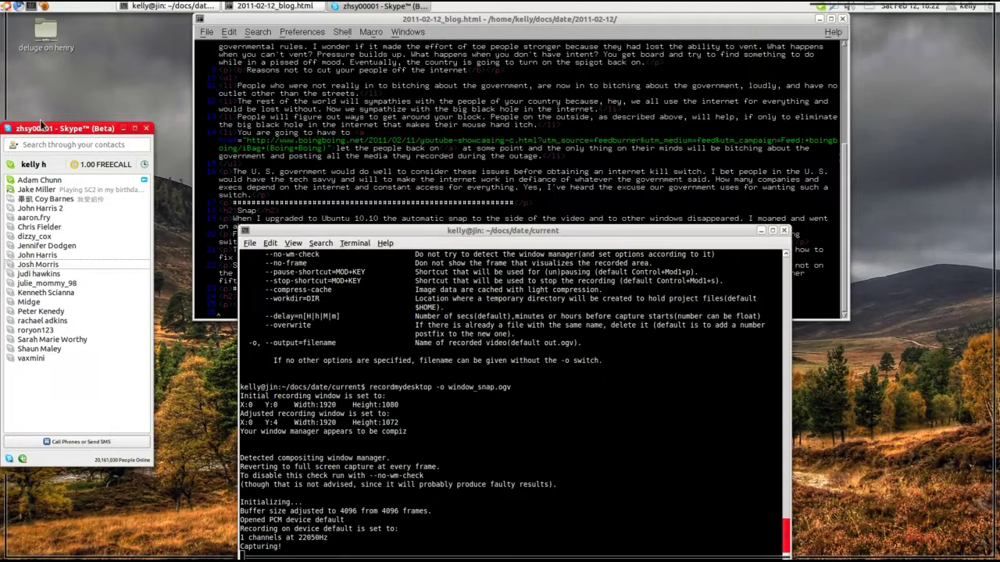
{"action": "left_click_drag", "start_coordinate": [39, 127], "coordinate": [115, 105]}
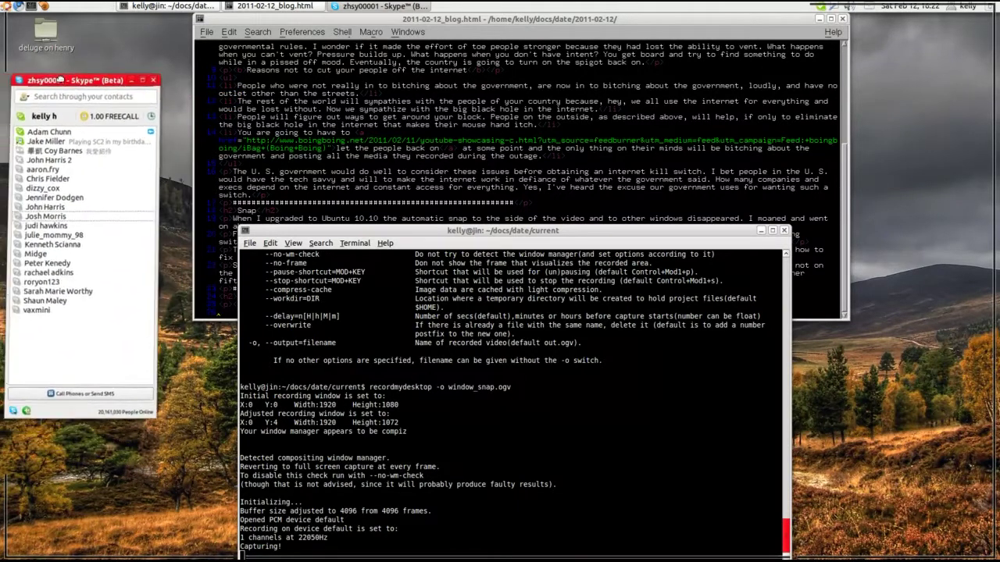
{"action": "mouse_move", "coordinate": [116, 106]}
{"action": "left_mouse_down"}
{"action": "mouse_move", "coordinate": [75, 95]}
{"action": "mouse_move", "coordinate": [69, 104]}
{"action": "mouse_move", "coordinate": [45, 83]}
{"action": "mouse_move", "coordinate": [76, 90]}
{"action": "mouse_move", "coordinate": [31, 95]}
{"action": "mouse_move", "coordinate": [44, 100]}
{"action": "left_mouse_up"}
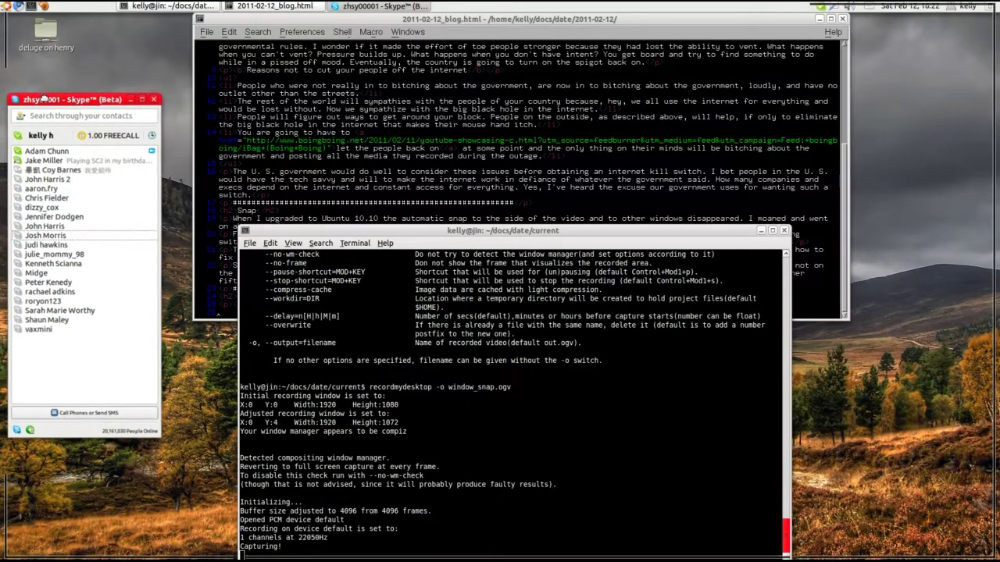
{"action": "left_click_drag", "start_coordinate": [49, 98], "coordinate": [10, 98]}
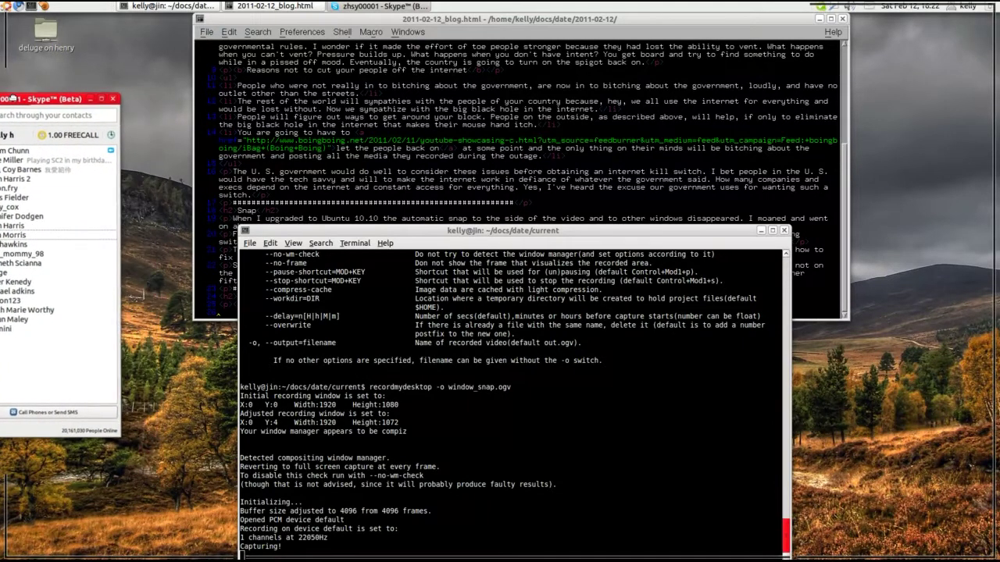
{"action": "key", "text": "ctrl+alt+Left"}
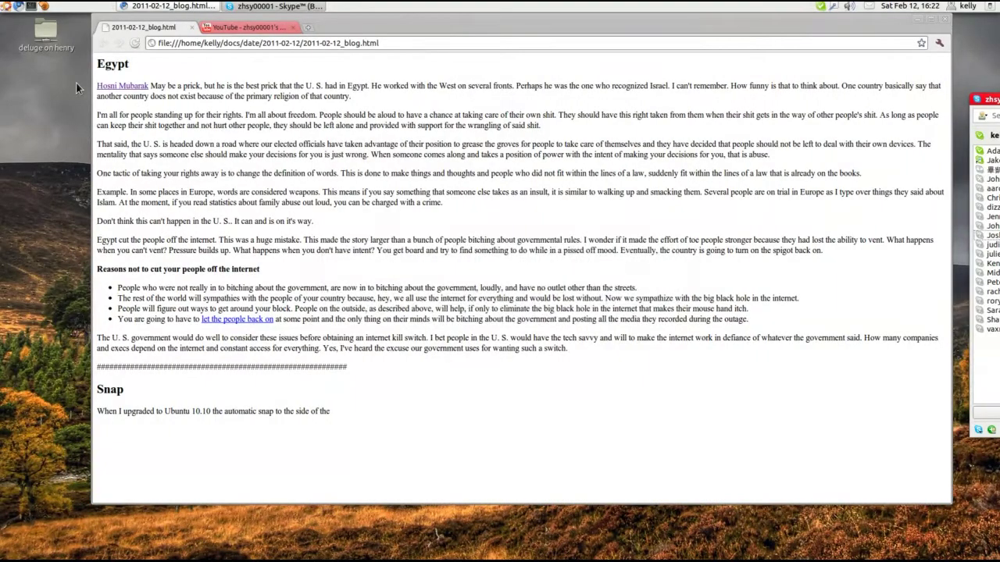
{"action": "key", "text": "ctrl+alt+Right"}
{"action": "key", "text": "ctrl+alt+Left"}
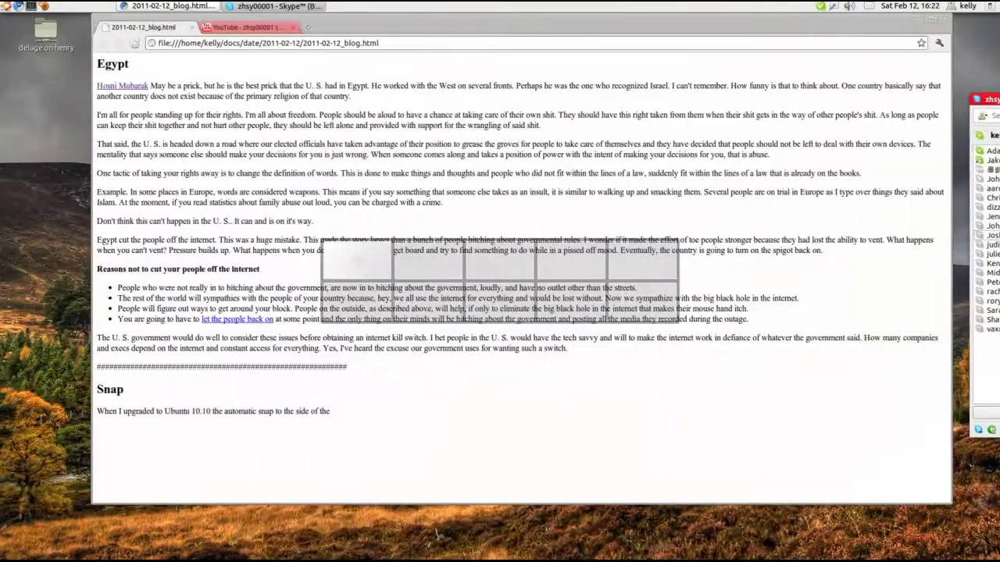
{"action": "key", "text": "ctrl+alt+Right"}
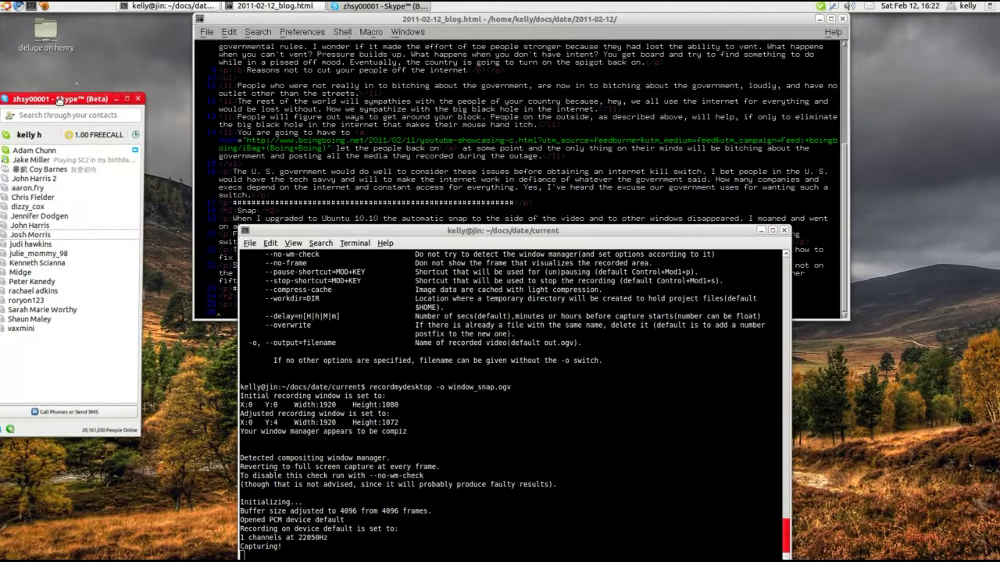
Drag the Skype window fully on screen, up to the top edge, then down beside gedit
{"action": "mouse_move", "coordinate": [60, 101]}
{"action": "left_mouse_down"}
{"action": "mouse_move", "coordinate": [81, 98]}
{"action": "mouse_move", "coordinate": [60, 98]}
{"action": "mouse_move", "coordinate": [77, 97]}
{"action": "mouse_move", "coordinate": [76, 79]}
{"action": "mouse_move", "coordinate": [59, 70]}
{"action": "mouse_move", "coordinate": [171, 72]}
{"action": "mouse_move", "coordinate": [59, 73]}
{"action": "mouse_move", "coordinate": [134, 74]}
{"action": "mouse_move", "coordinate": [68, 73]}
{"action": "mouse_move", "coordinate": [113, 66]}
{"action": "left_mouse_up"}
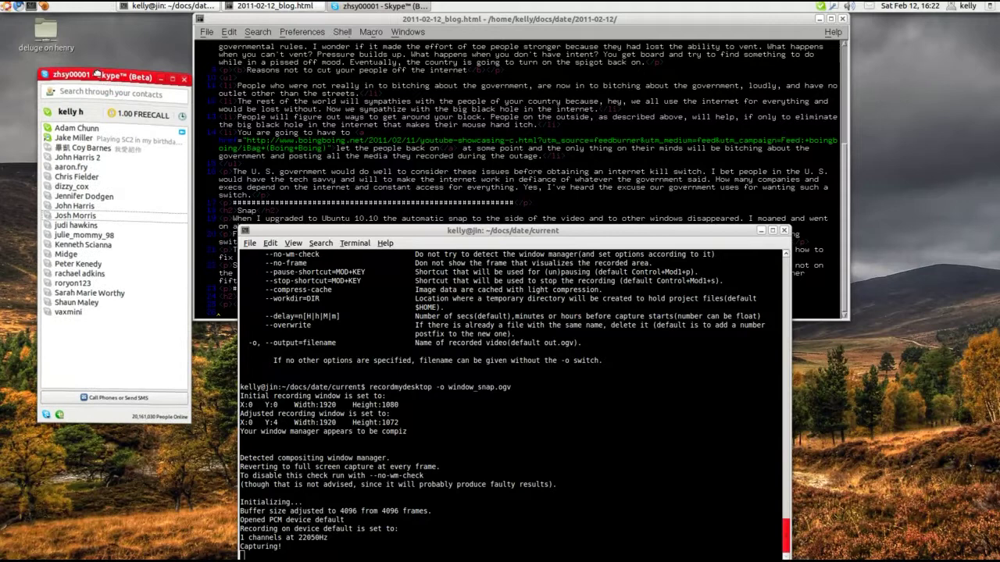
{"action": "mouse_move", "coordinate": [94, 102]}
{"action": "left_mouse_down"}
{"action": "mouse_move", "coordinate": [99, 87]}
{"action": "mouse_move", "coordinate": [51, 96]}
{"action": "left_mouse_up"}
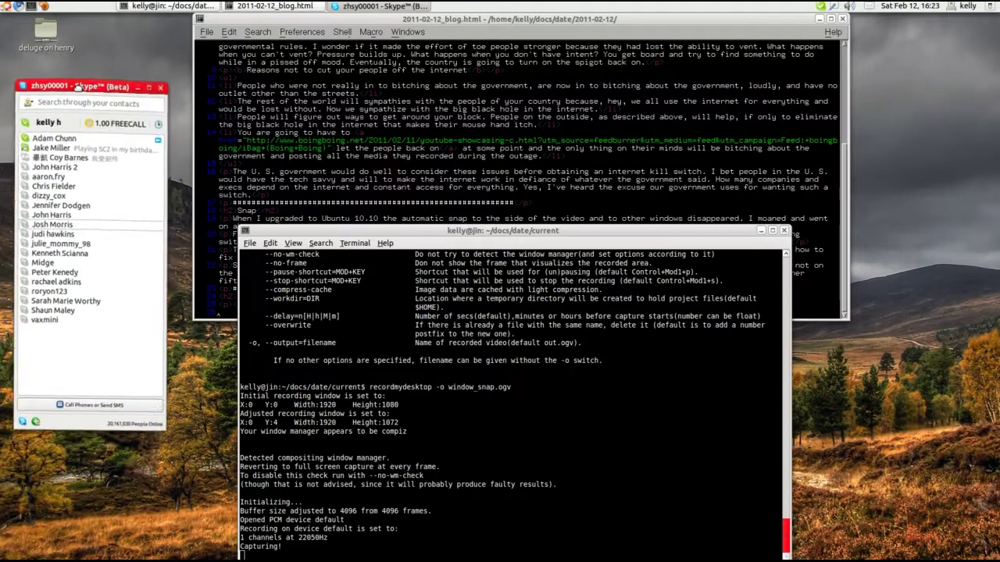
{"action": "mouse_move", "coordinate": [48, 104]}
{"action": "left_mouse_down"}
{"action": "mouse_move", "coordinate": [79, 256]}
{"action": "mouse_move", "coordinate": [69, 75]}
{"action": "left_mouse_up"}
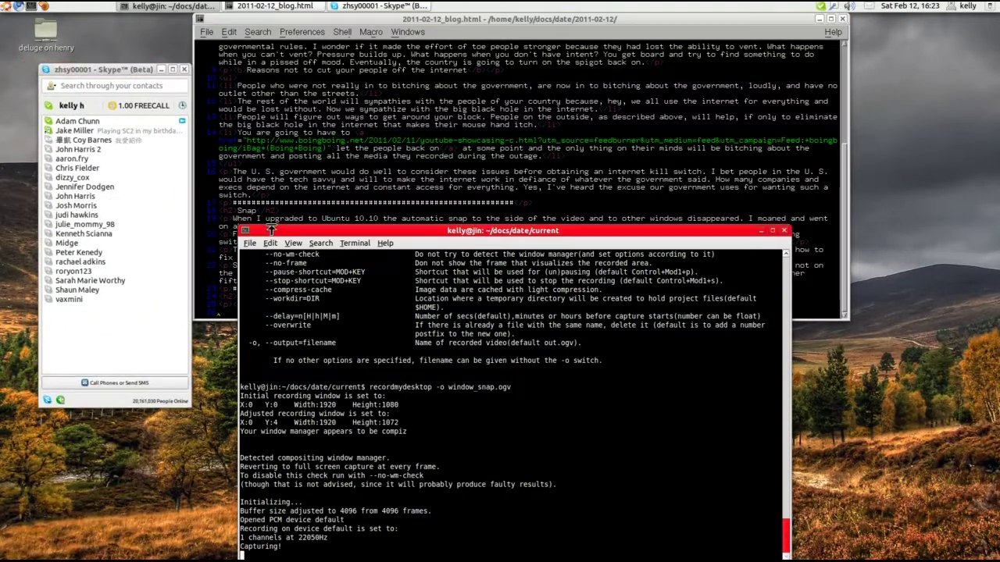